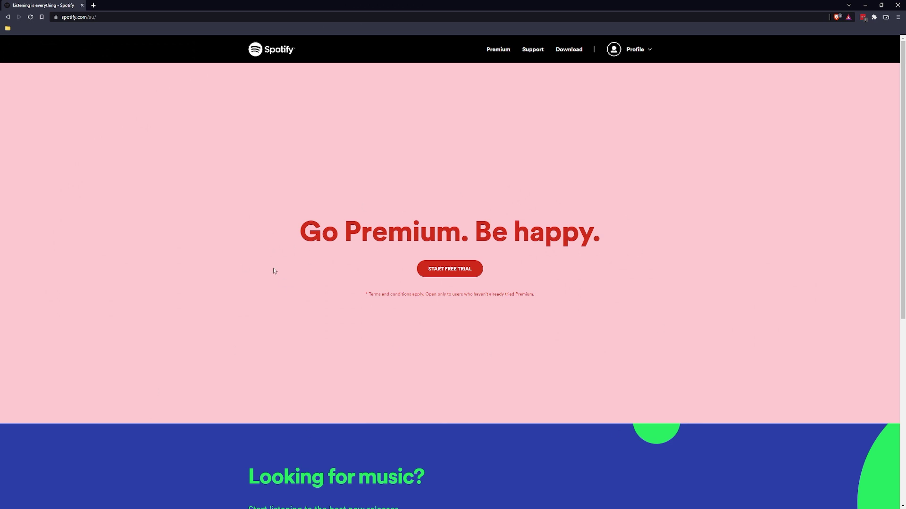
scroll(274, 269, down, 2)
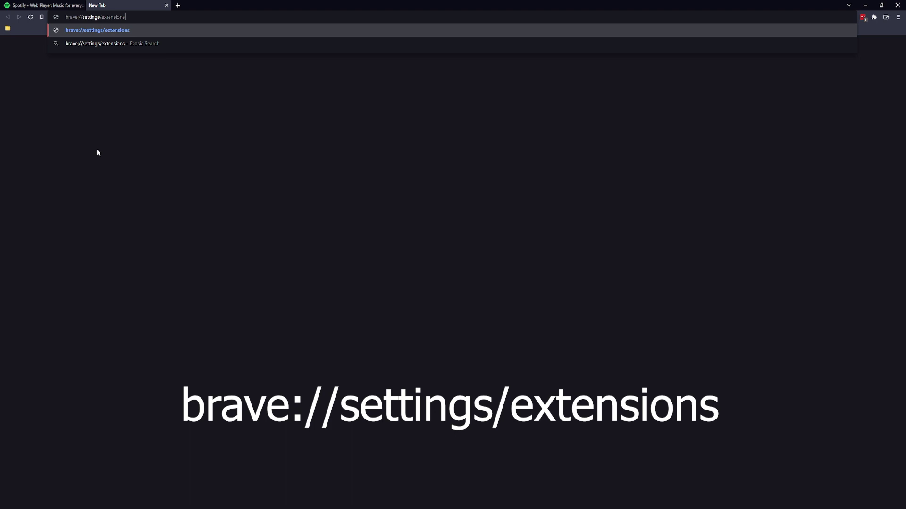
Load brave://settings/extensions in the new tab
key(Return)
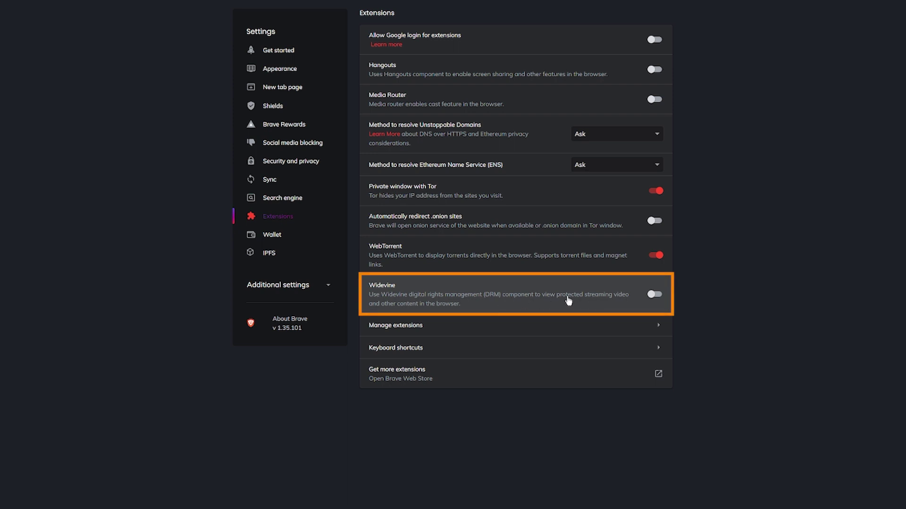
Switch the Widevine toggle on in Brave's Extensions settings
click(654, 296)
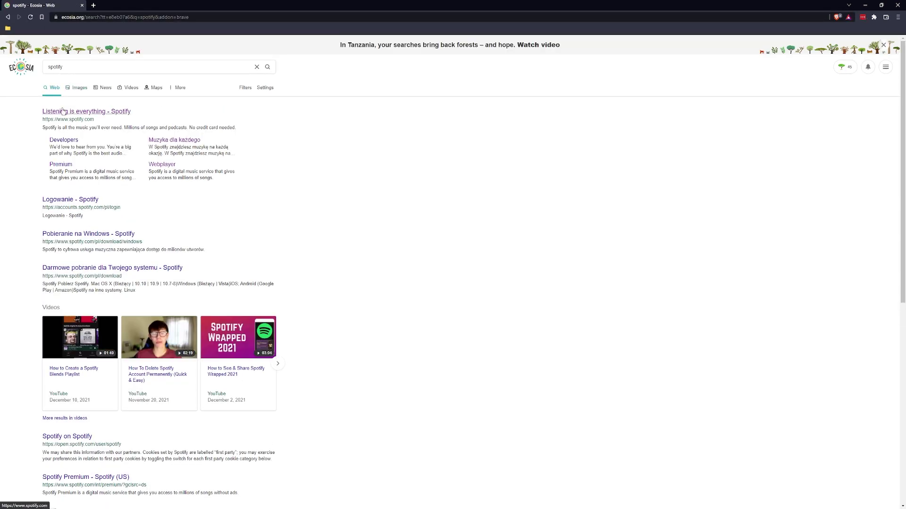
Open the Spotify homepage from the first search result
click(64, 111)
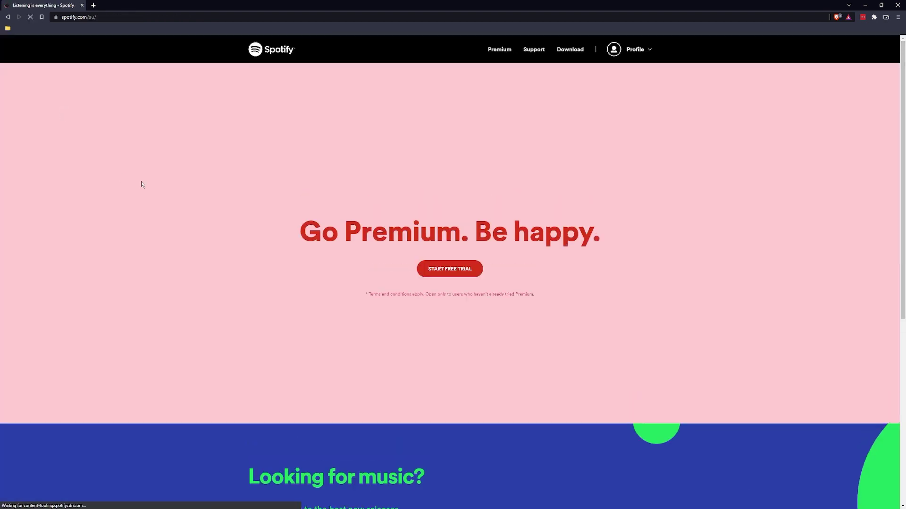
scroll(206, 283, down, 2)
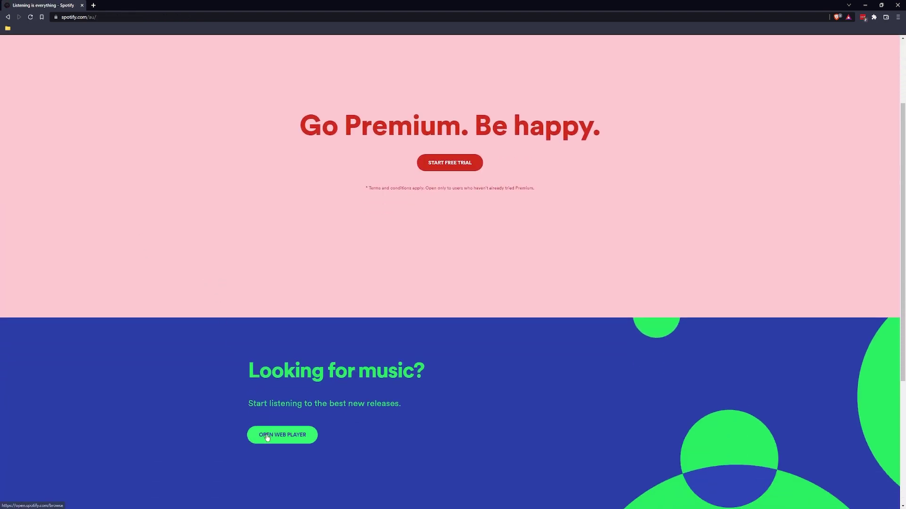